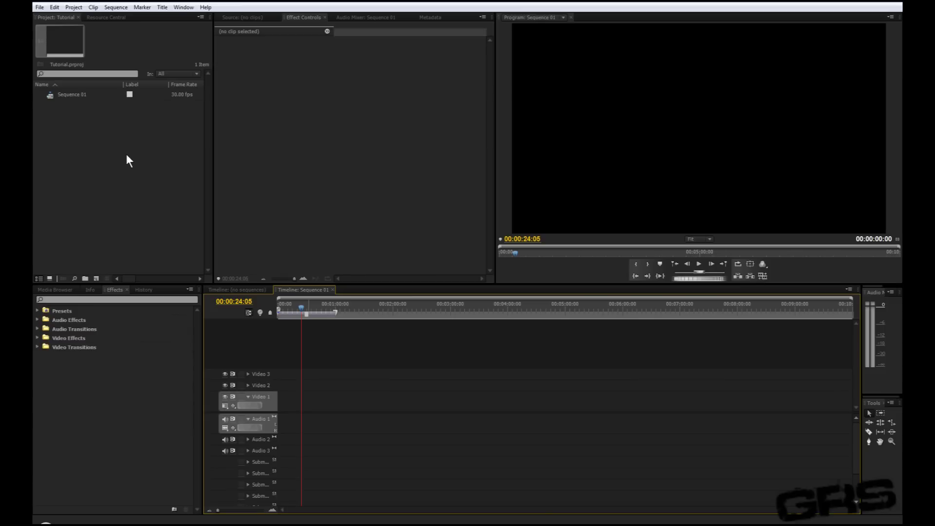
# Open the import dialog and browse from Local Disk (C:) to the 1-6-2010 footage folder
pyautogui.doubleClick(95, 144)
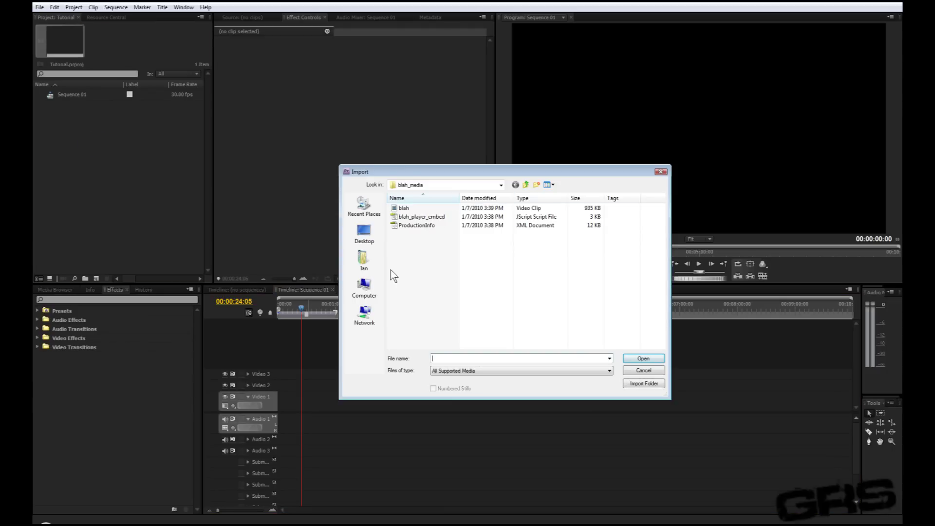
pyautogui.click(364, 287)
pyautogui.doubleClick(422, 219)
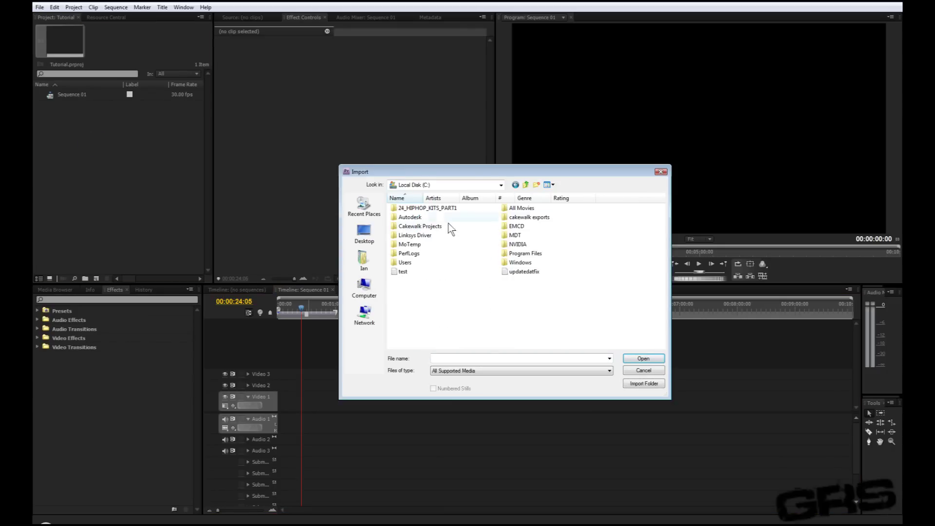
pyautogui.doubleClick(524, 208)
pyautogui.doubleClick(424, 261)
pyautogui.doubleClick(413, 247)
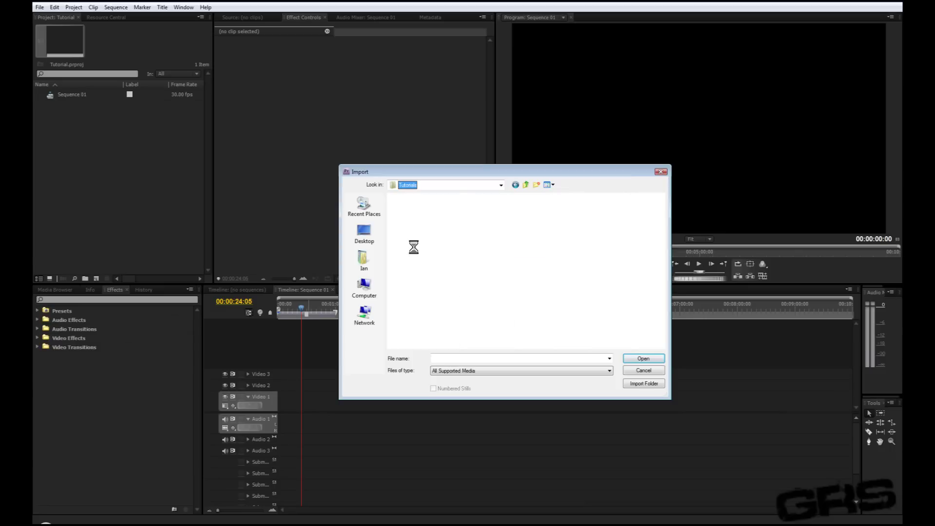
pyautogui.doubleClick(416, 209)
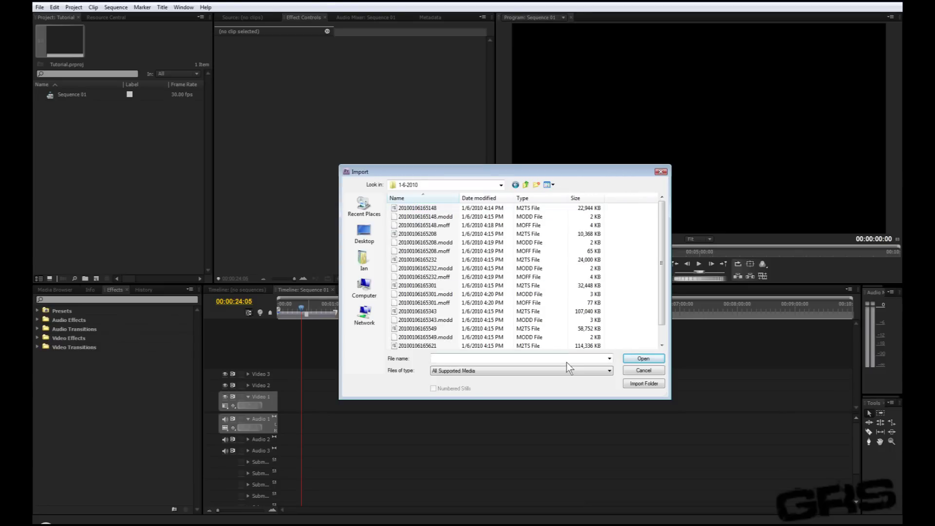
# Filter to MPEG Movie files, select all seven M2TS clips and import them
pyautogui.click(495, 372)
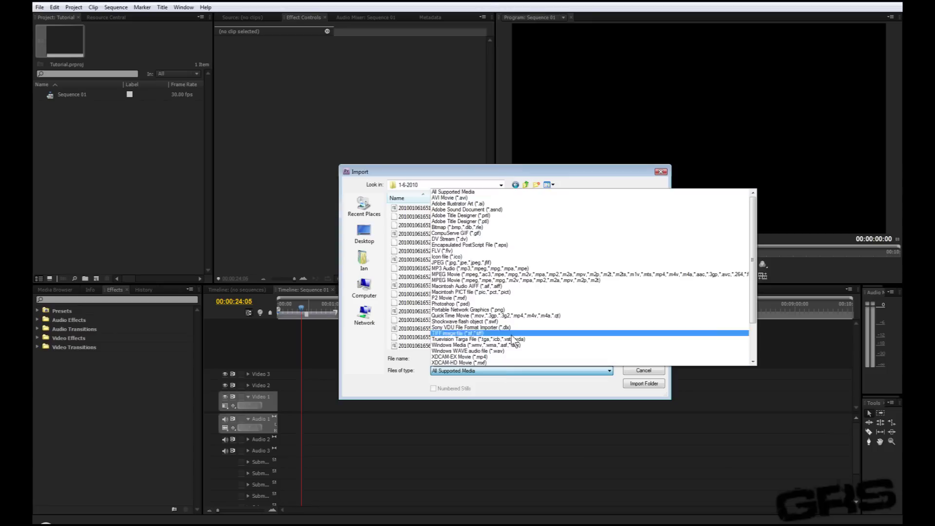
pyautogui.click(522, 274)
pyautogui.moveTo(407, 283); pyautogui.dragTo(424, 194)
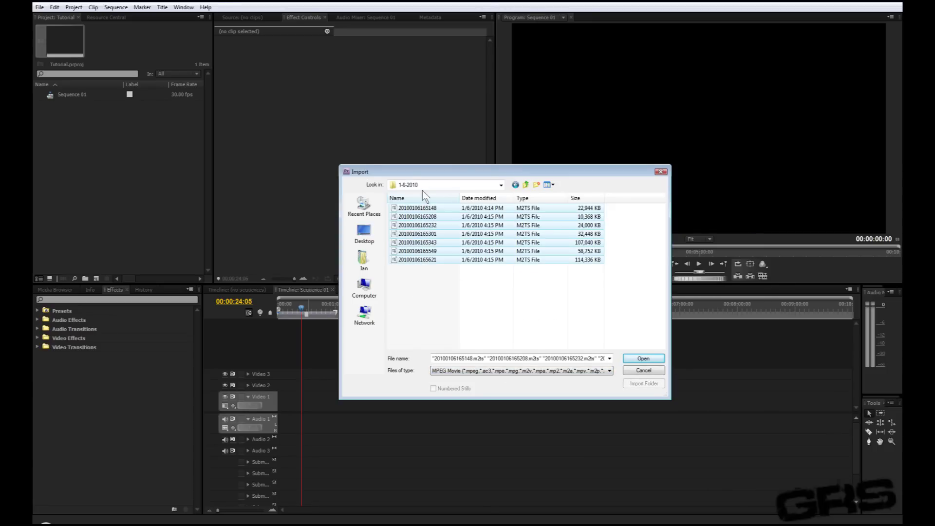
pyautogui.click(643, 360)
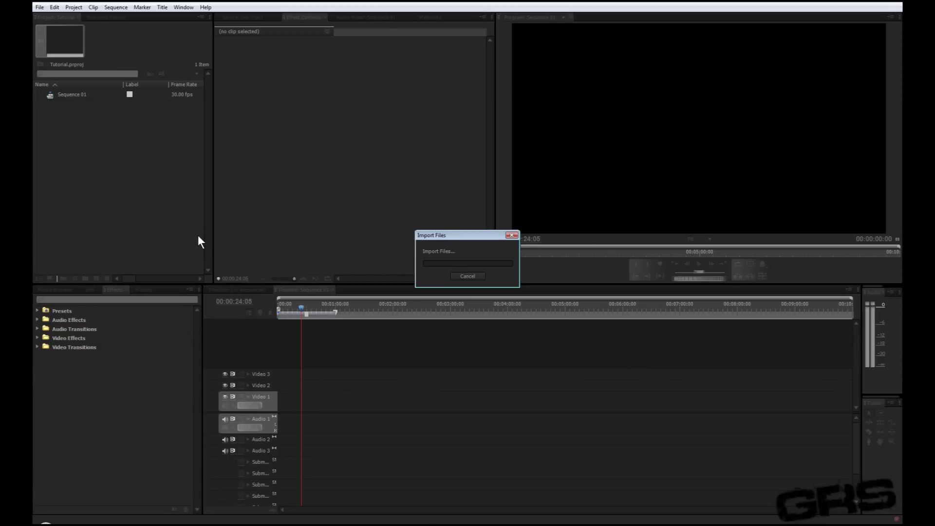
pyautogui.click(88, 202)
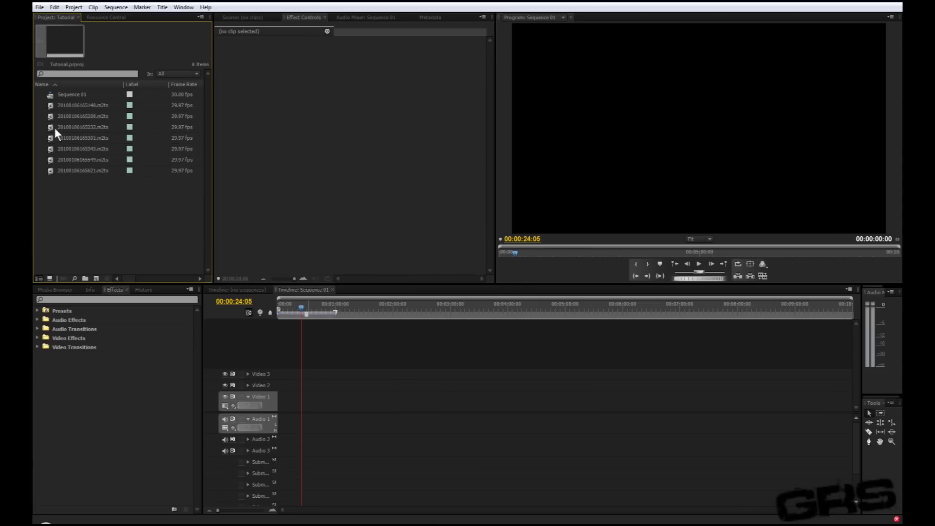
pyautogui.click(53, 105)
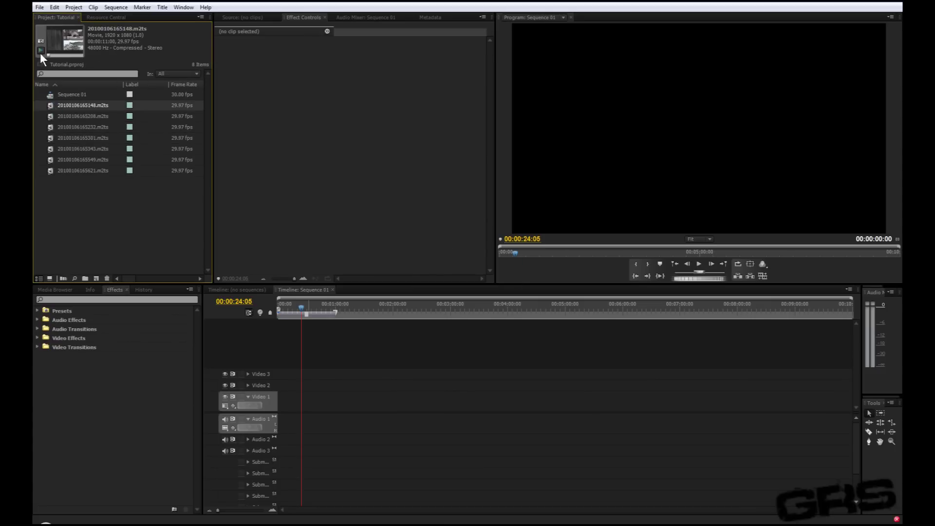
pyautogui.click(41, 51)
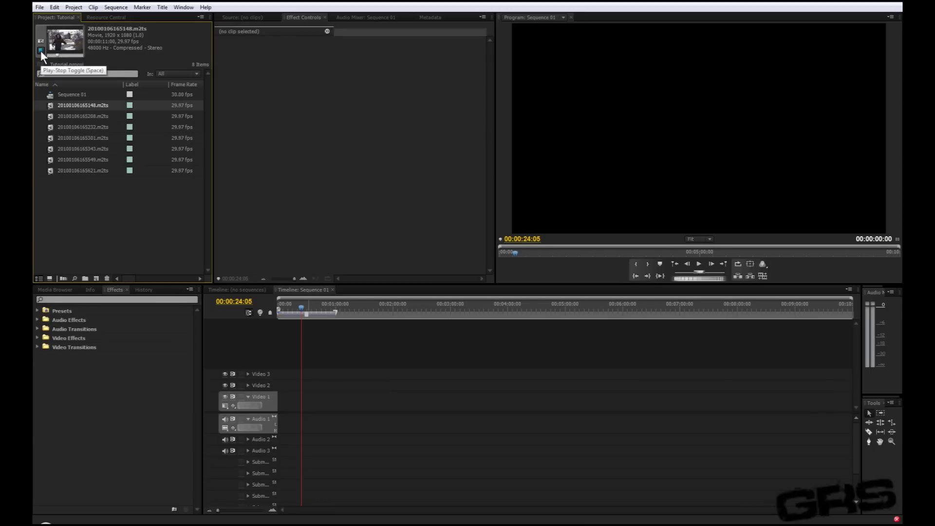
pyautogui.click(50, 116)
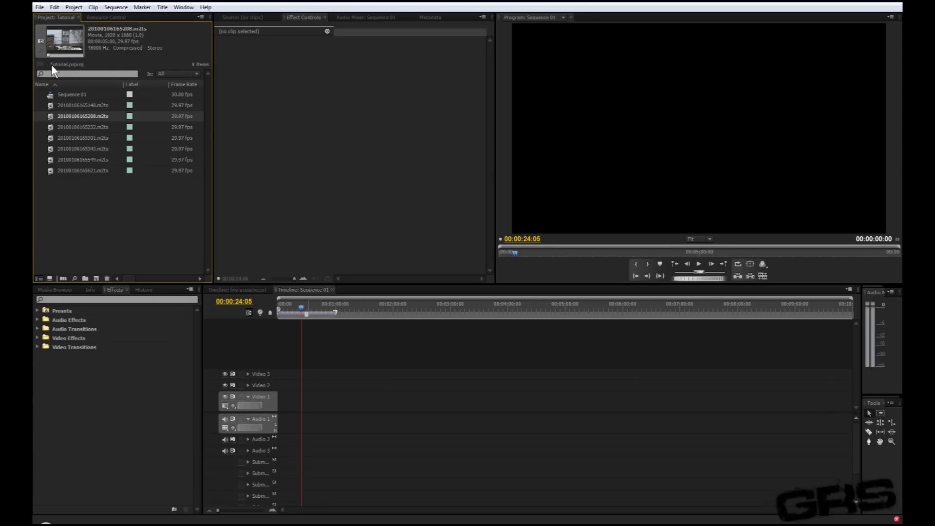
pyautogui.click(41, 51)
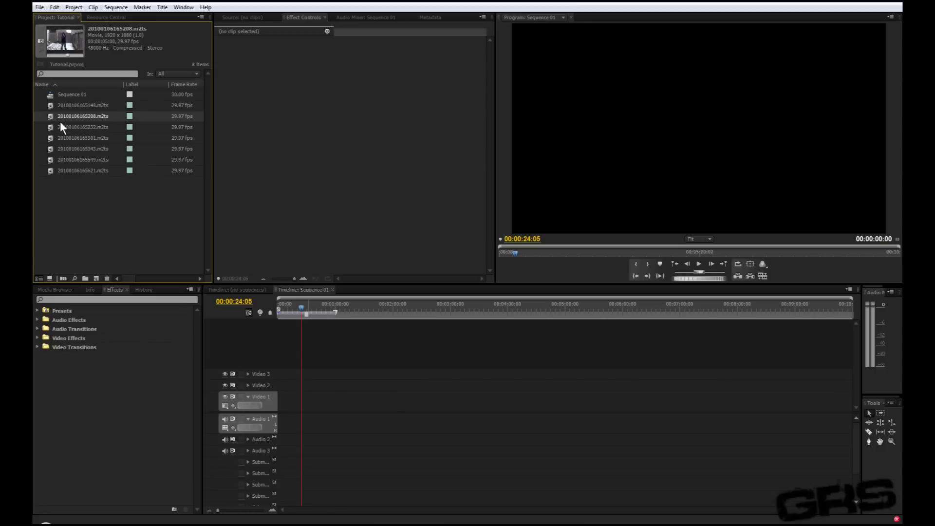
pyautogui.moveTo(50, 105); pyautogui.dragTo(271, 408)
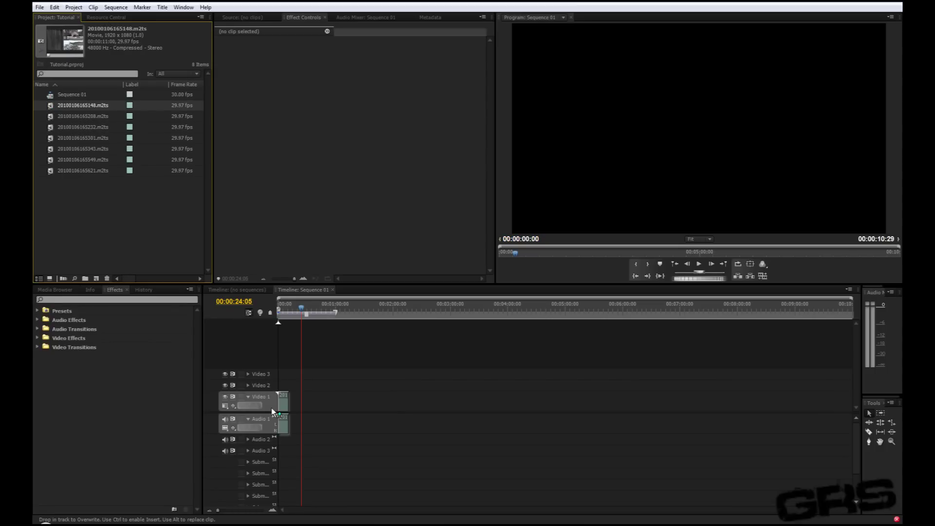
pyautogui.moveTo(62, 117); pyautogui.dragTo(289, 397)
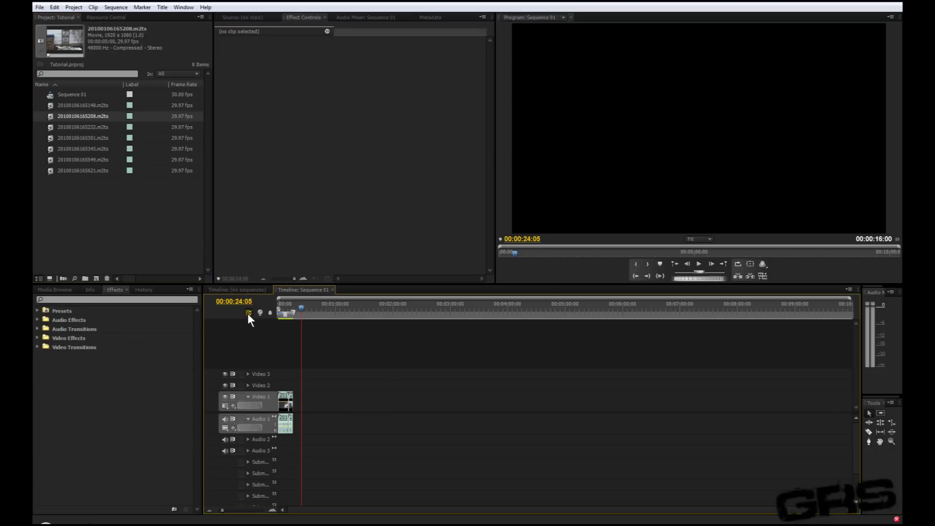
pyautogui.moveTo(291, 403); pyautogui.dragTo(296, 403)
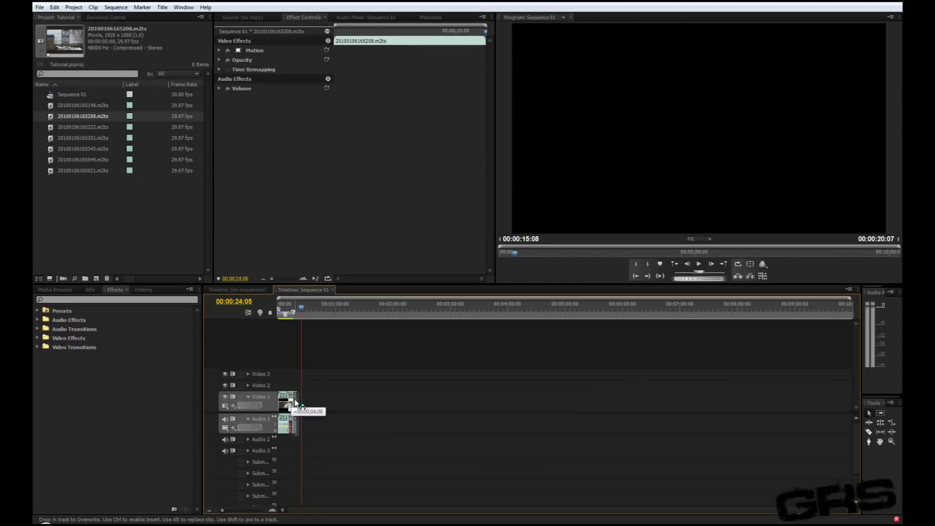
pyautogui.moveTo(295, 400)
pyautogui.mouseDown()
pyautogui.moveTo(303, 399)
pyautogui.moveTo(290, 403)
pyautogui.mouseUp()
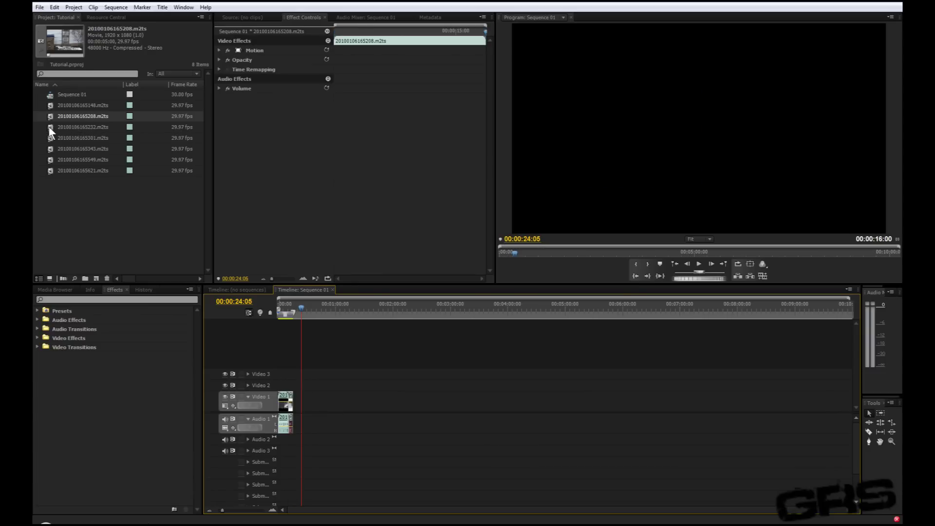
pyautogui.moveTo(49, 126); pyautogui.dragTo(299, 402)
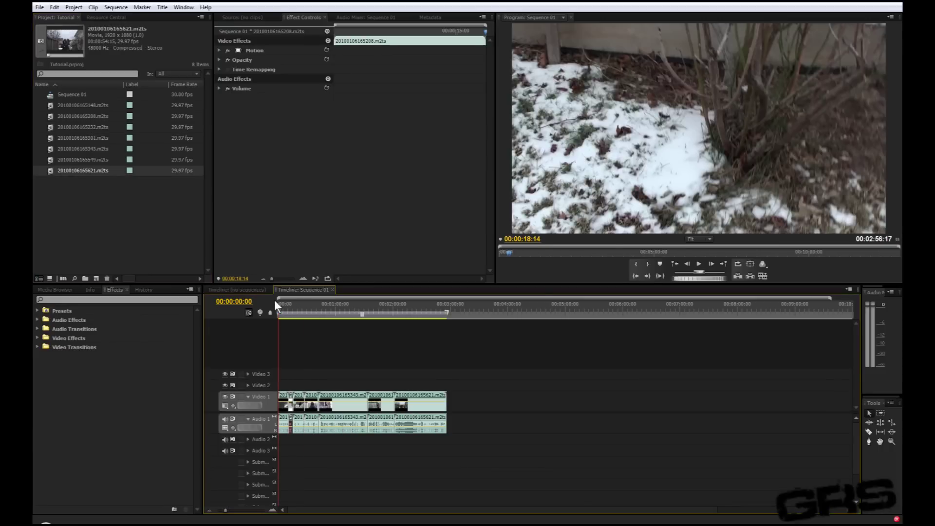
# Zoom into the timeline and scrub between about two and five seconds
pyautogui.moveTo(215, 508); pyautogui.dragTo(232, 509)
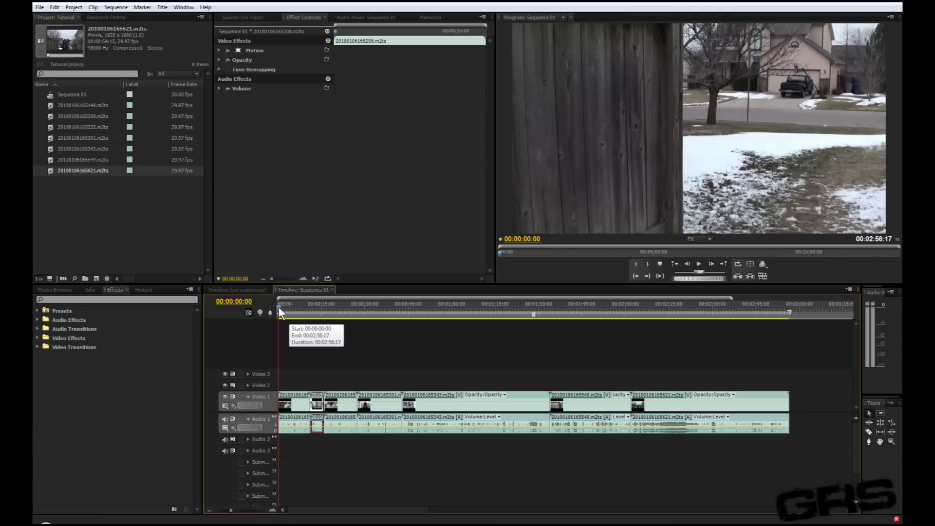
pyautogui.moveTo(278, 306)
pyautogui.mouseDown()
pyautogui.moveTo(299, 307)
pyautogui.moveTo(281, 306)
pyautogui.mouseUp()
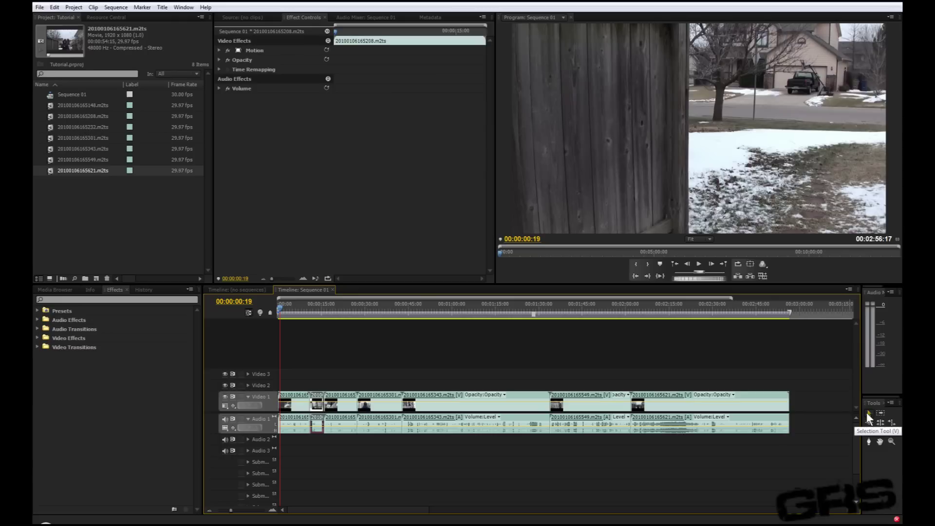
pyautogui.click(869, 413)
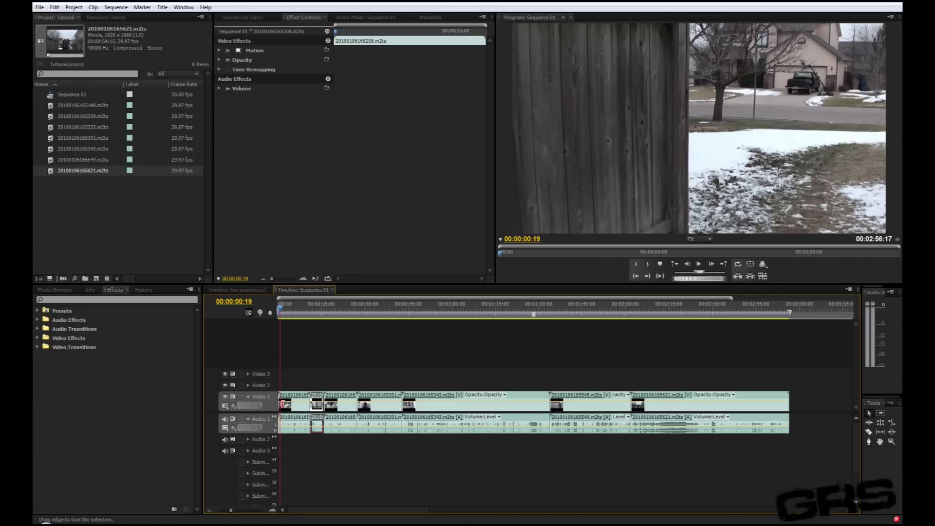
pyautogui.moveTo(279, 307); pyautogui.dragTo(291, 308)
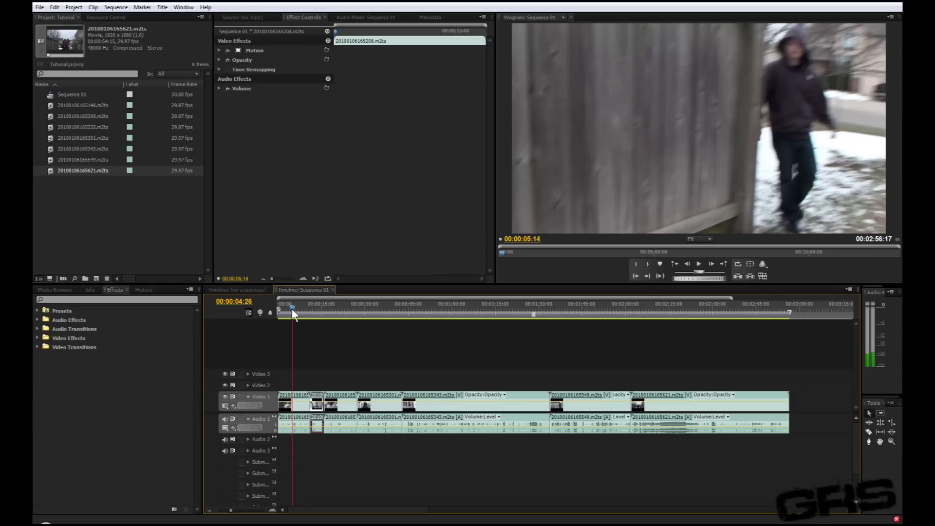
pyautogui.moveTo(292, 308); pyautogui.dragTo(285, 308)
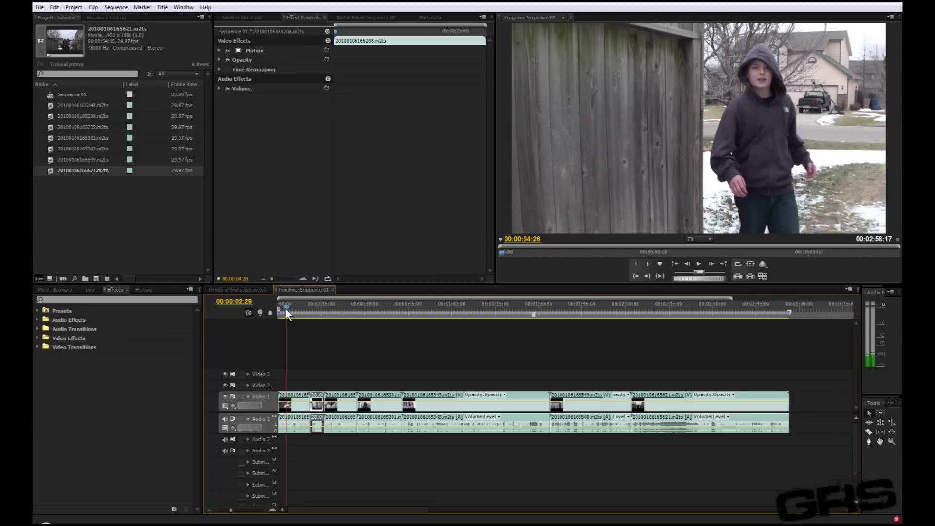
# Delete the first clip's unwanted part, butt the short piece against it, and trim its end
pyautogui.press('Delete')
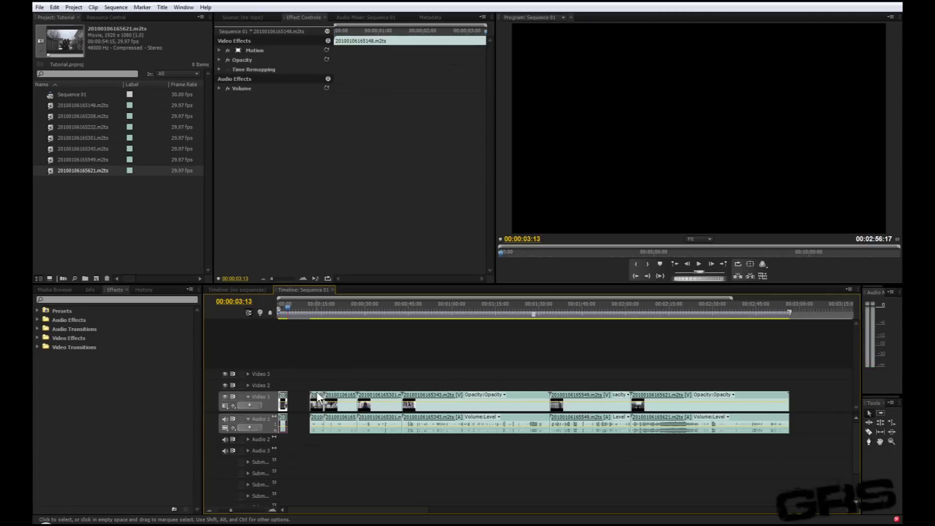
pyautogui.moveTo(318, 405); pyautogui.dragTo(296, 407)
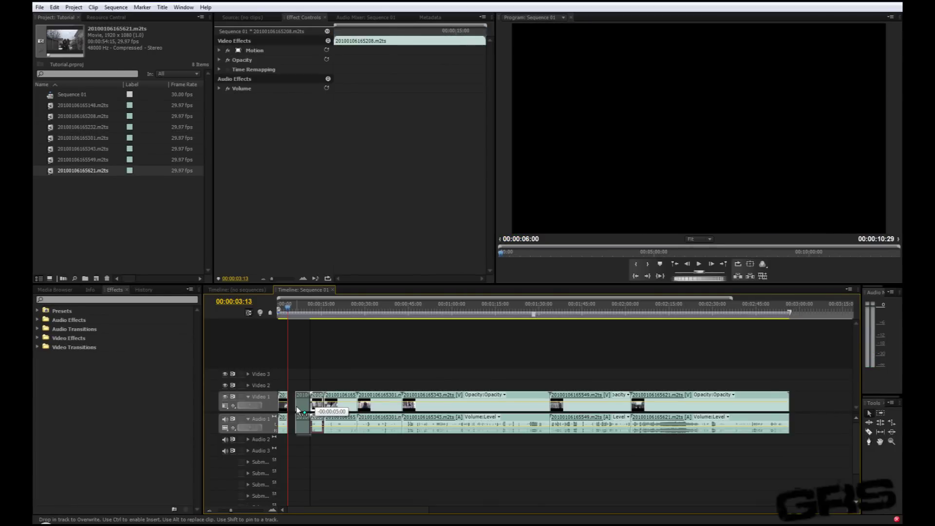
pyautogui.click(291, 307)
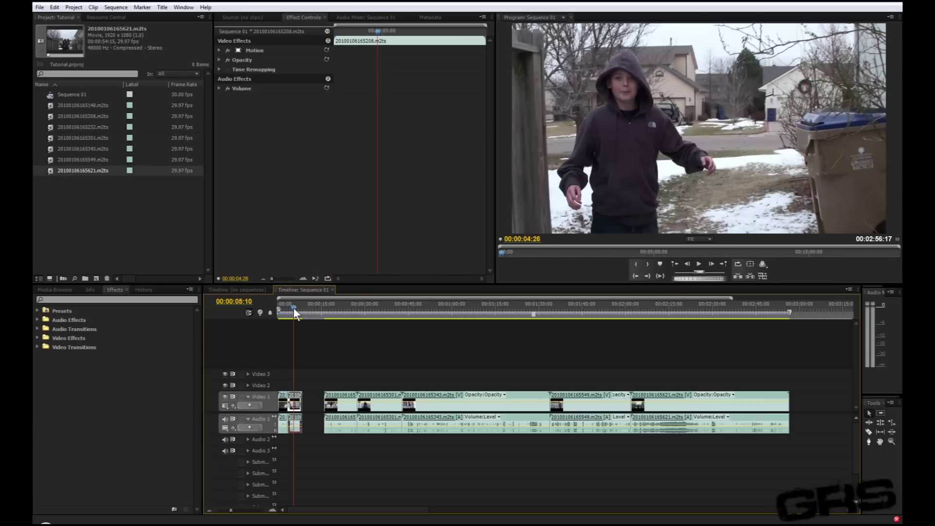
pyautogui.moveTo(288, 307); pyautogui.dragTo(294, 308)
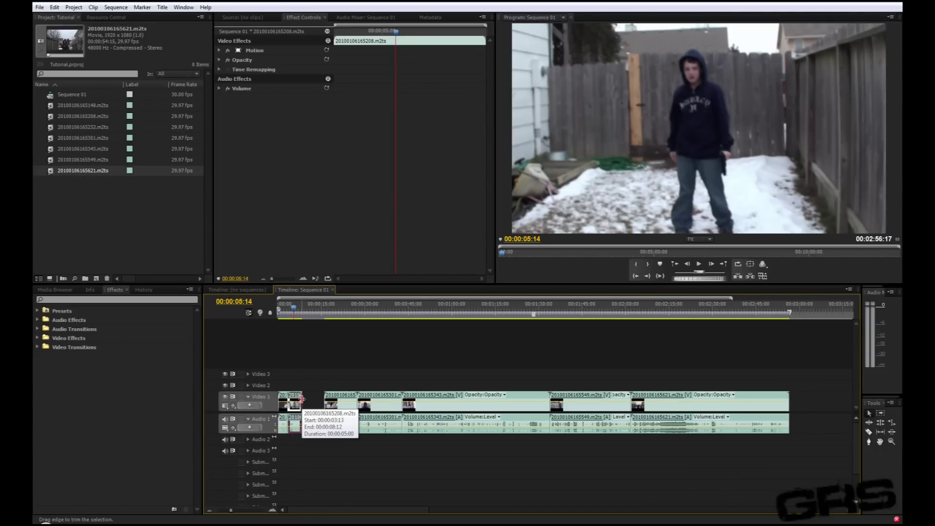
pyautogui.moveTo(301, 398); pyautogui.dragTo(313, 407)
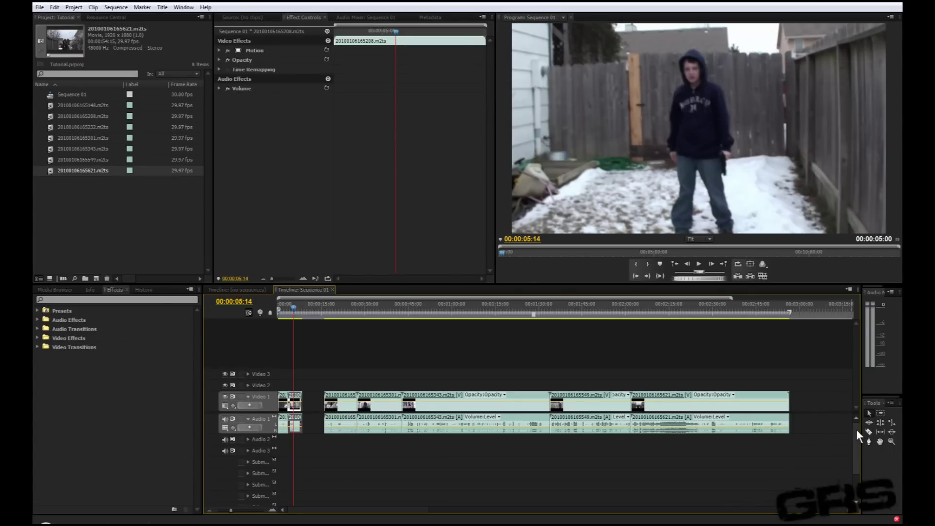
pyautogui.click(870, 421)
pyautogui.click(881, 431)
pyautogui.click(869, 431)
pyautogui.click(868, 430)
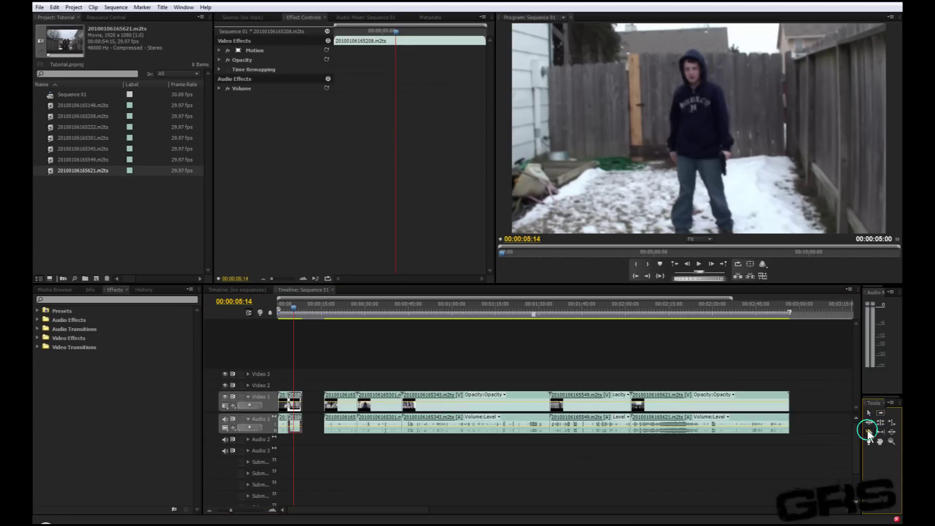
pyautogui.click(331, 403)
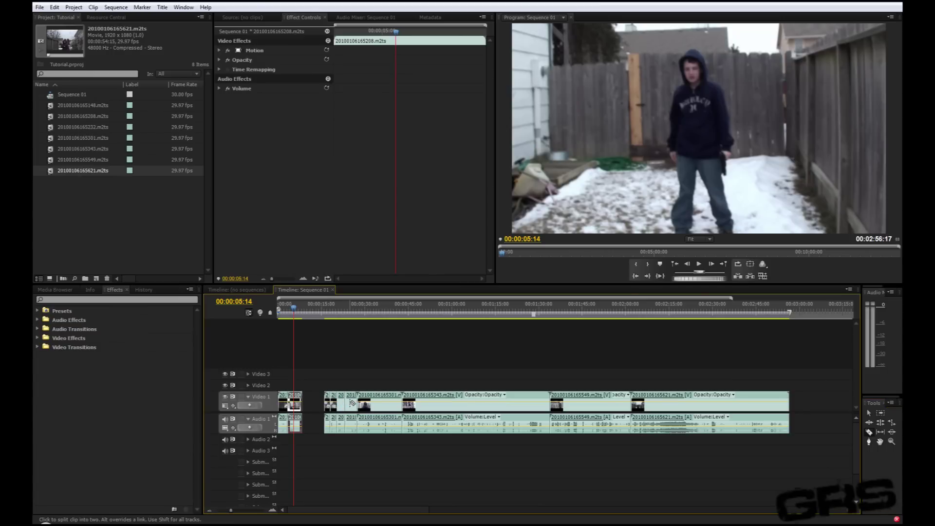
pyautogui.click(344, 404)
pyautogui.click(358, 405)
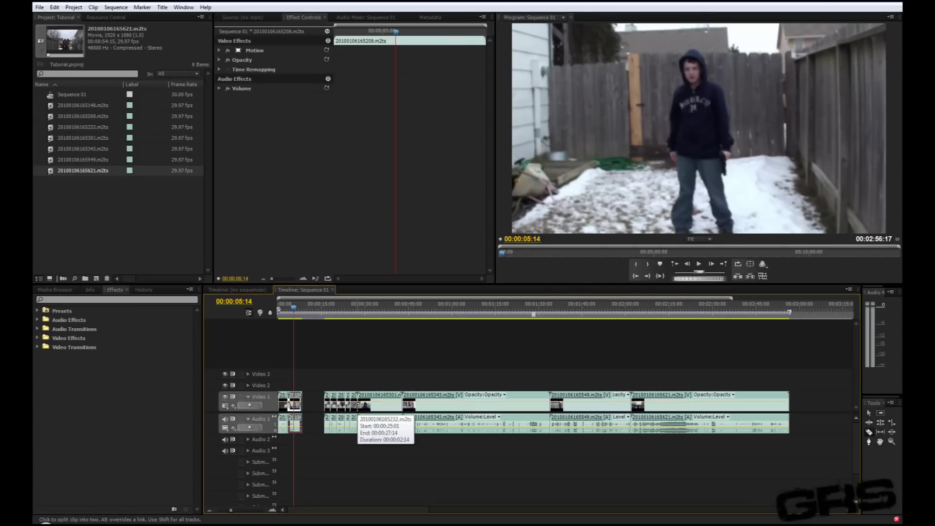
pyautogui.hotkey('ctrl', 'z')
pyautogui.hotkey('ctrl', 'z')
pyautogui.hotkey('ctrl', 'z')
pyautogui.hotkey('ctrl', 'z')
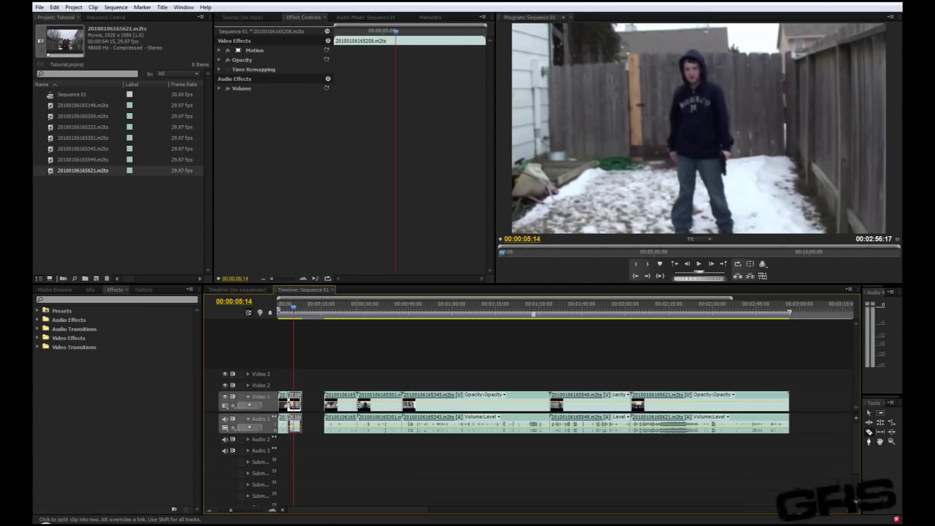
pyautogui.click(358, 405)
pyautogui.moveTo(341, 403)
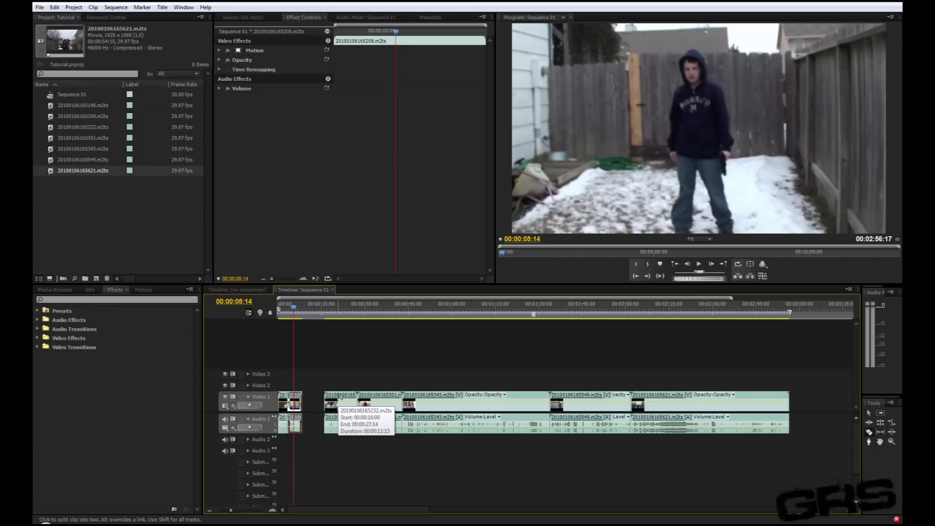
pyautogui.press('v')
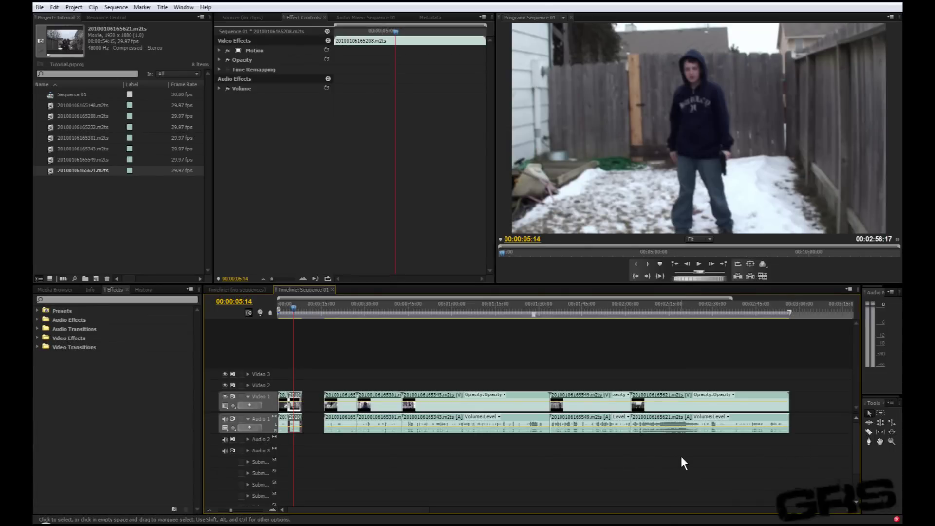
# Try selecting several clips, then delete the third clip near the sequence start
pyautogui.moveTo(678, 464)
pyautogui.mouseDown()
pyautogui.moveTo(473, 460)
pyautogui.moveTo(439, 449)
pyautogui.moveTo(370, 397)
pyautogui.mouseUp()
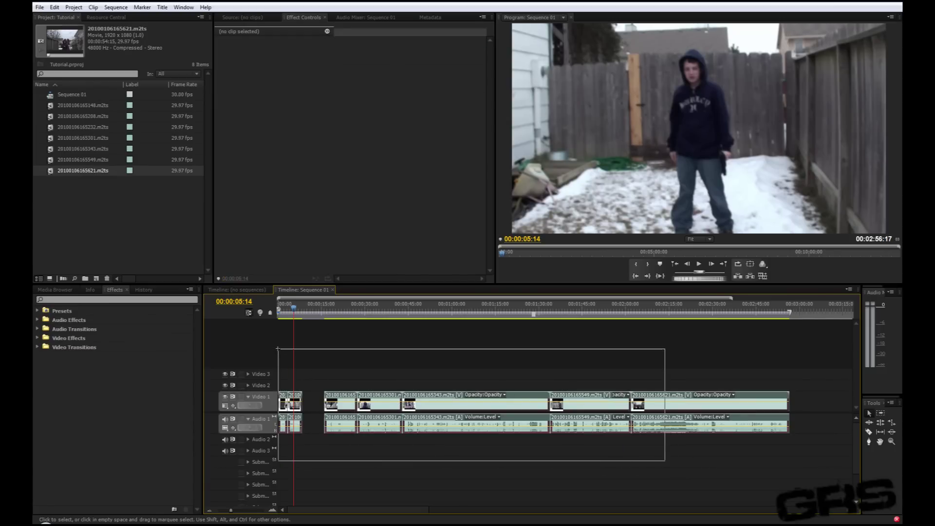
pyautogui.moveTo(371, 431); pyautogui.dragTo(306, 366)
pyautogui.click(672, 442)
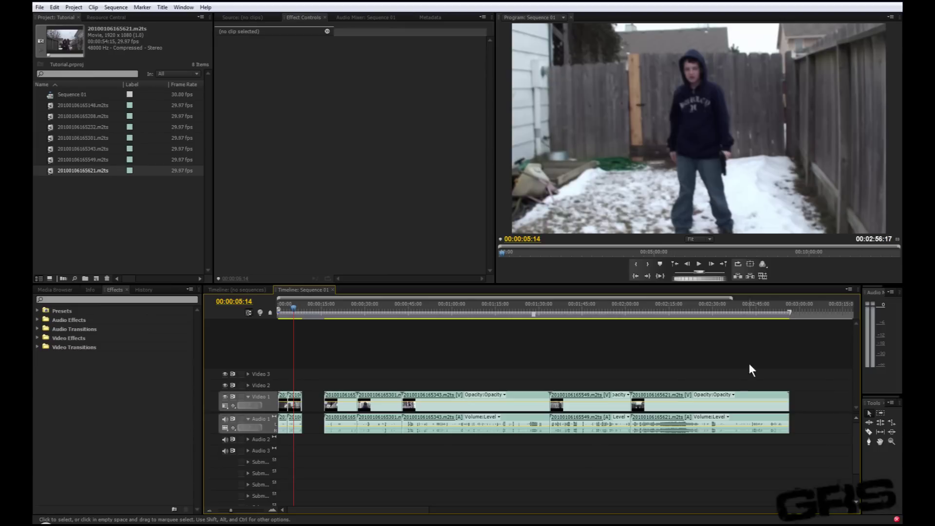
pyautogui.click(285, 309)
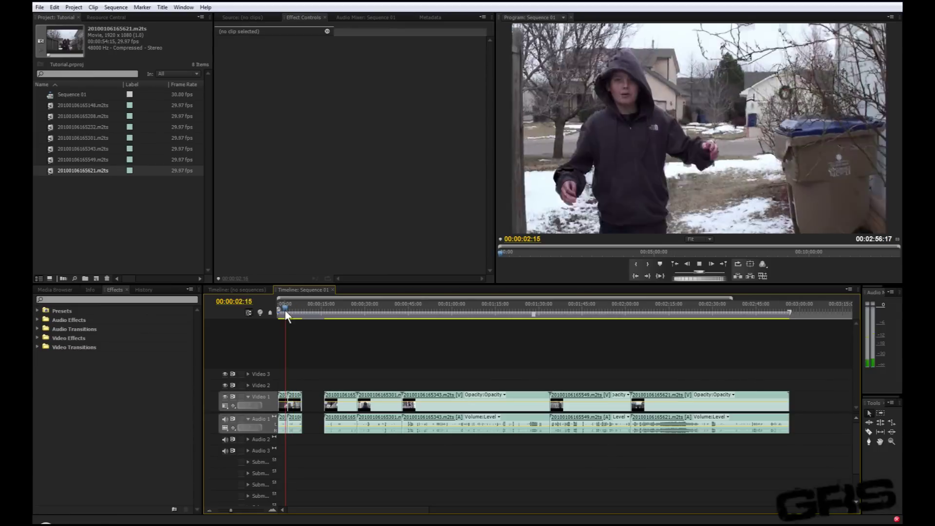
pyautogui.rightClick(293, 400)
pyautogui.click(319, 179)
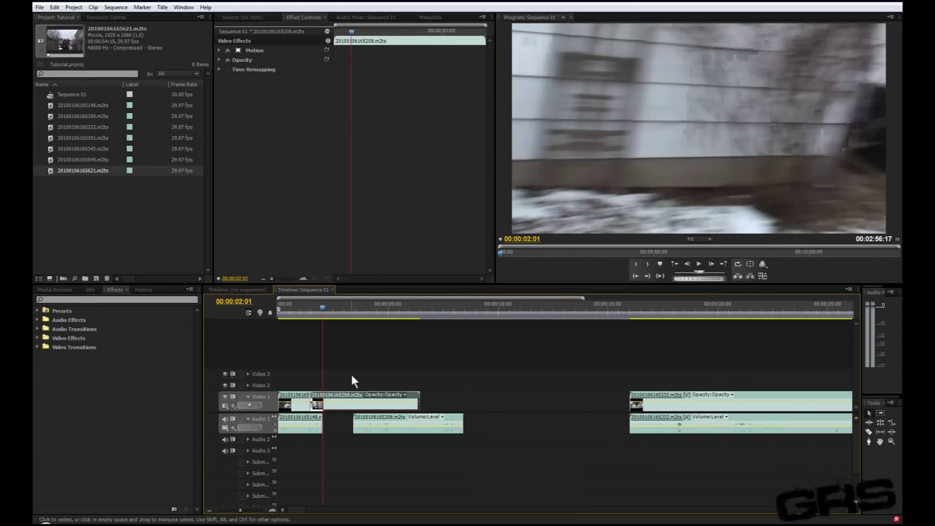
pyautogui.click(307, 311)
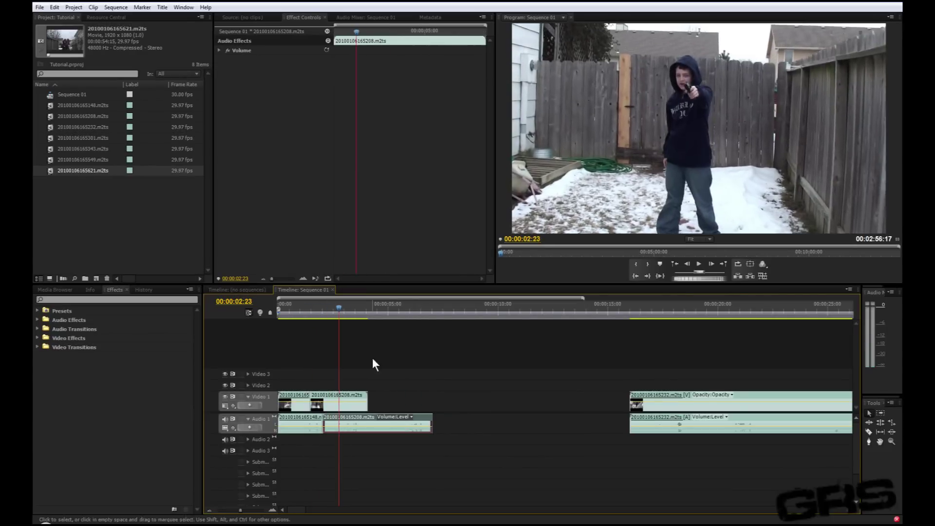
pyautogui.press('Delete')
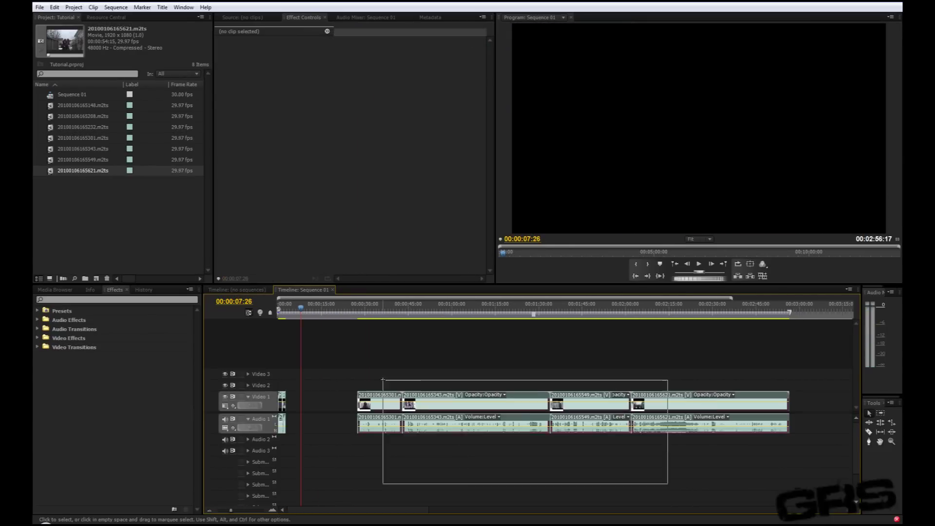
# Remove a group of clips around four seconds and close the gap
pyautogui.moveTo(382, 381); pyautogui.dragTo(383, 380)
pyautogui.moveTo(231, 509); pyautogui.dragTo(241, 510)
pyautogui.moveTo(384, 307); pyautogui.dragTo(728, 327)
pyautogui.press('Delete')
pyautogui.click(379, 416)
pyautogui.press('Delete')
pyautogui.click(404, 312)
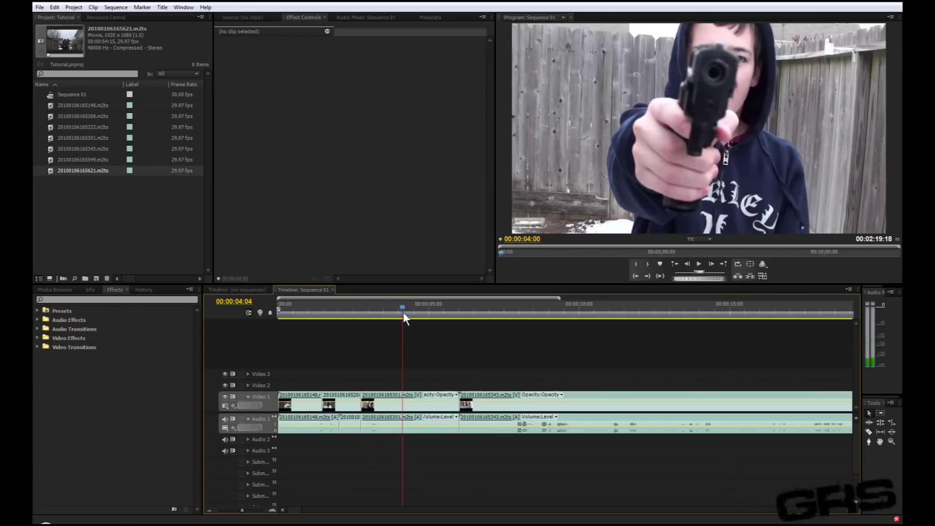
pyautogui.moveTo(403, 312); pyautogui.dragTo(460, 316)
# Remove the long clip around 23 seconds and close the gap
pyautogui.moveTo(303, 507); pyautogui.dragTo(293, 508)
pyautogui.click(369, 417)
pyautogui.click(579, 315)
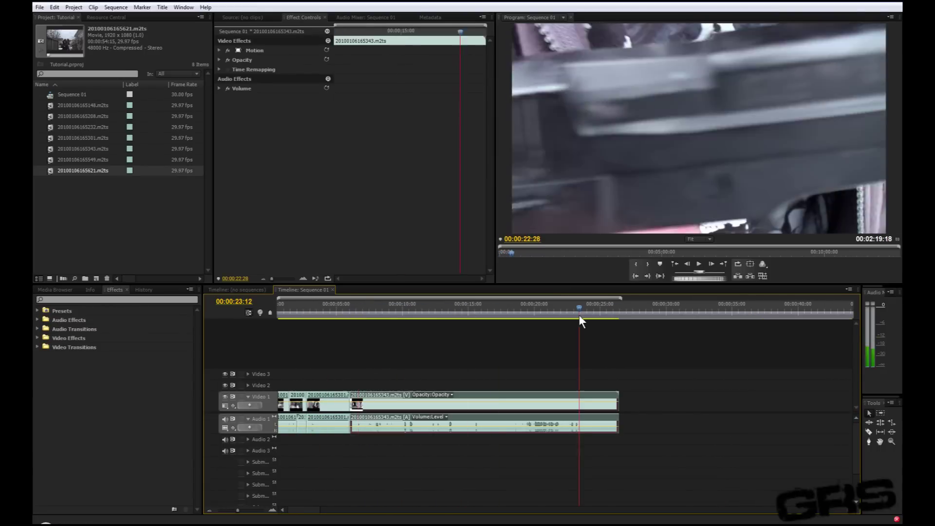
pyautogui.moveTo(579, 319); pyautogui.dragTo(599, 309)
pyautogui.press('Delete')
pyautogui.moveTo(303, 509)
pyautogui.mouseDown()
pyautogui.moveTo(320, 510)
pyautogui.moveTo(238, 509)
pyautogui.mouseUp()
# Ripple-delete the long 20100106165549.m2ts clip and review up to the sequence end
pyautogui.moveTo(461, 315)
pyautogui.mouseDown()
pyautogui.moveTo(701, 323)
pyautogui.moveTo(672, 342)
pyautogui.mouseUp()
pyautogui.click(680, 394)
pyautogui.hotkey('shift', 'Delete')
pyautogui.moveTo(372, 311)
pyautogui.mouseDown()
pyautogui.moveTo(726, 324)
pyautogui.moveTo(754, 315)
pyautogui.moveTo(375, 311)
pyautogui.moveTo(679, 307)
pyautogui.mouseUp()
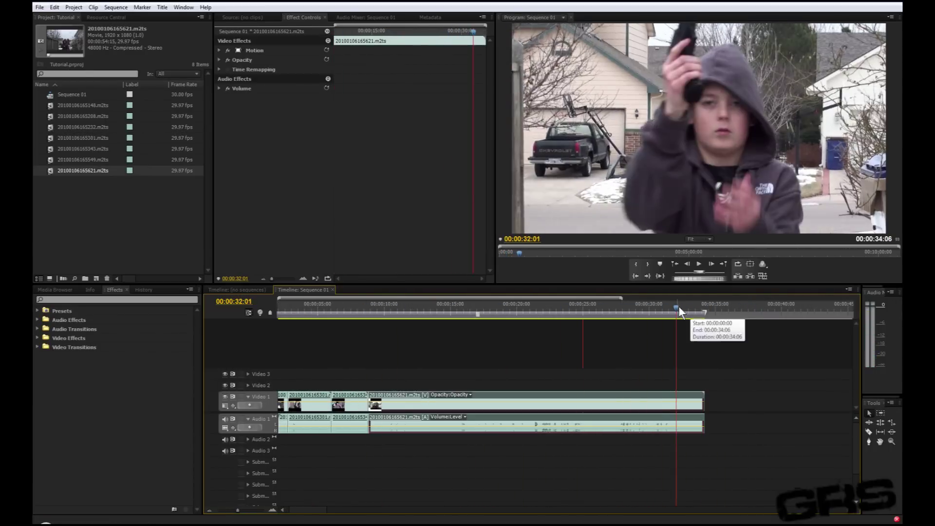